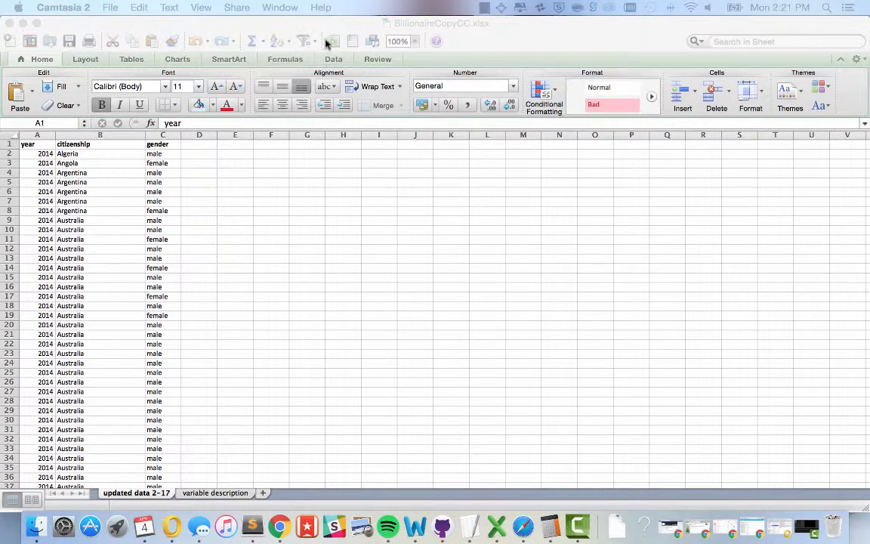
- Enter the formula =COUNTIF(C2, "female") in cell D2, beside the first gender entry
click(390, 21)
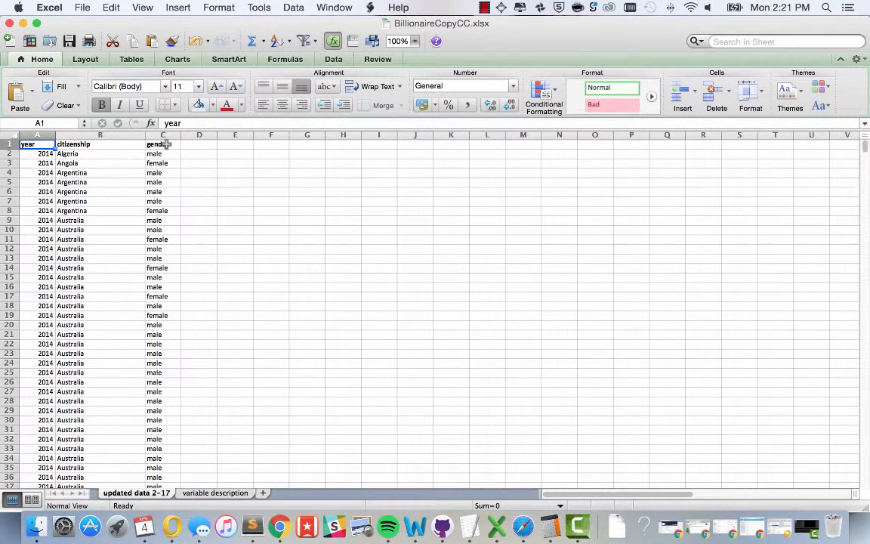
click(192, 145)
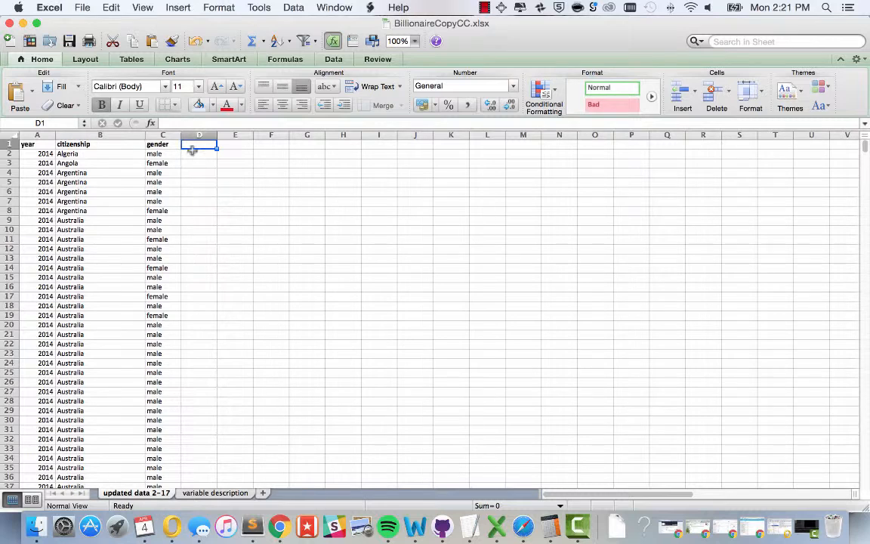
click(192, 154)
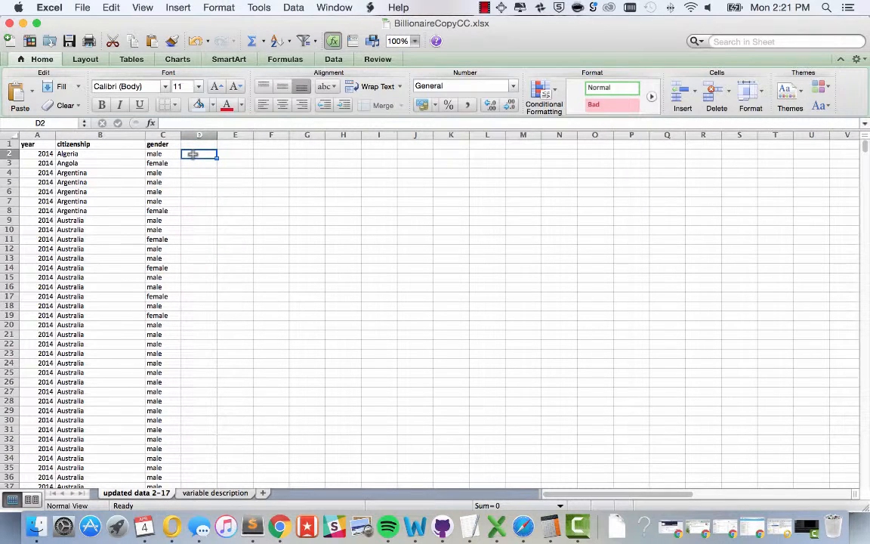
text(=)
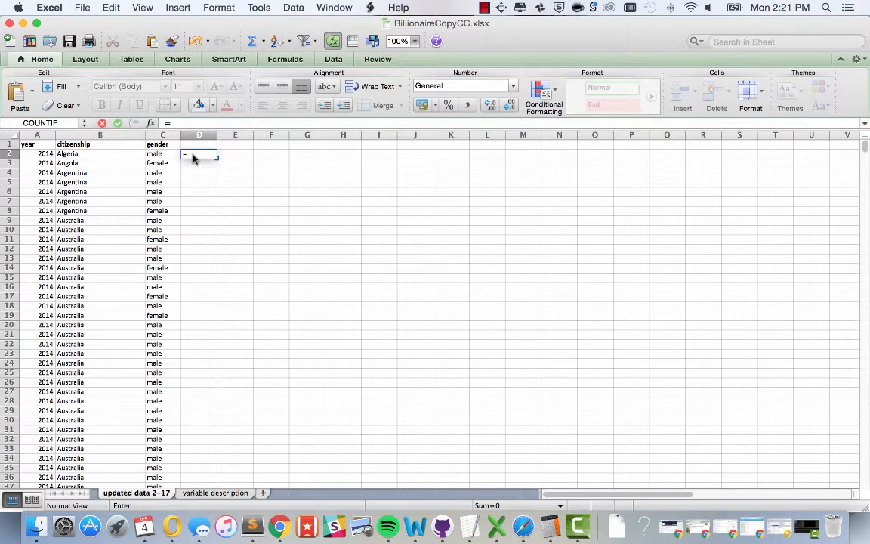
text(countif)
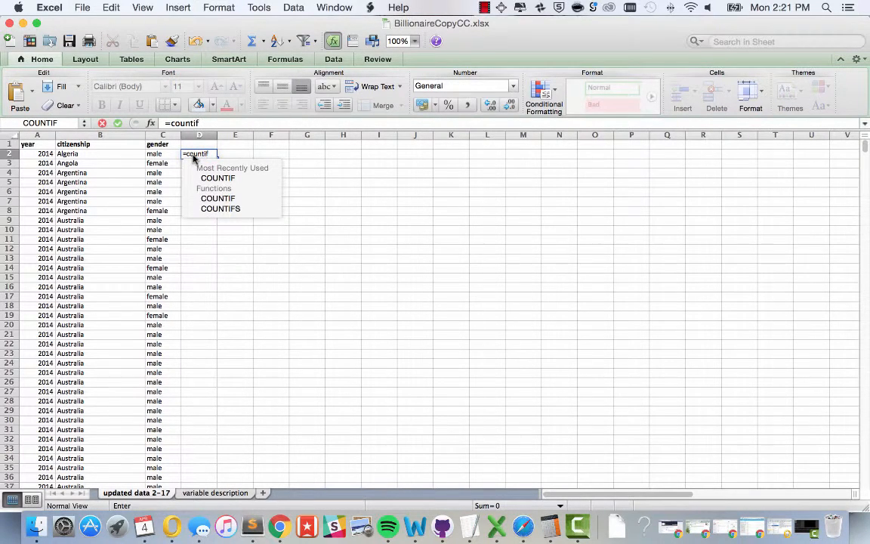
text(()
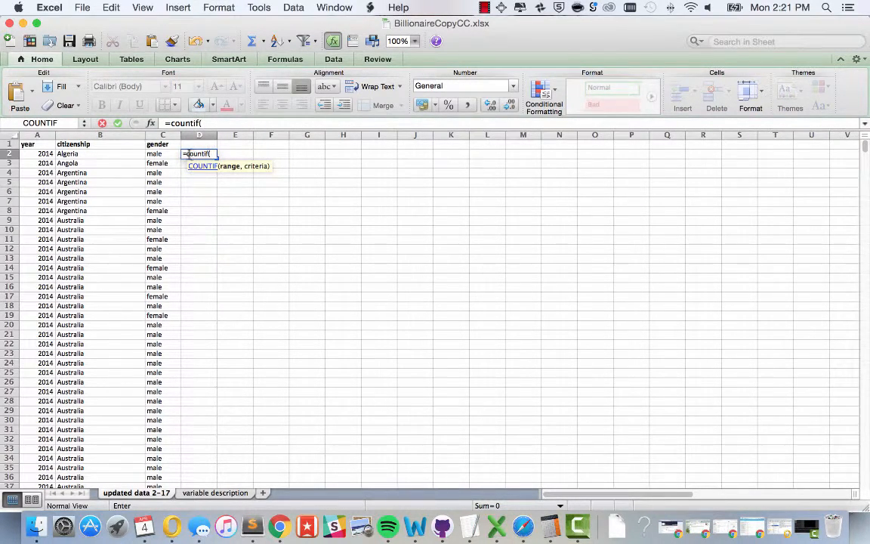
click(168, 154)
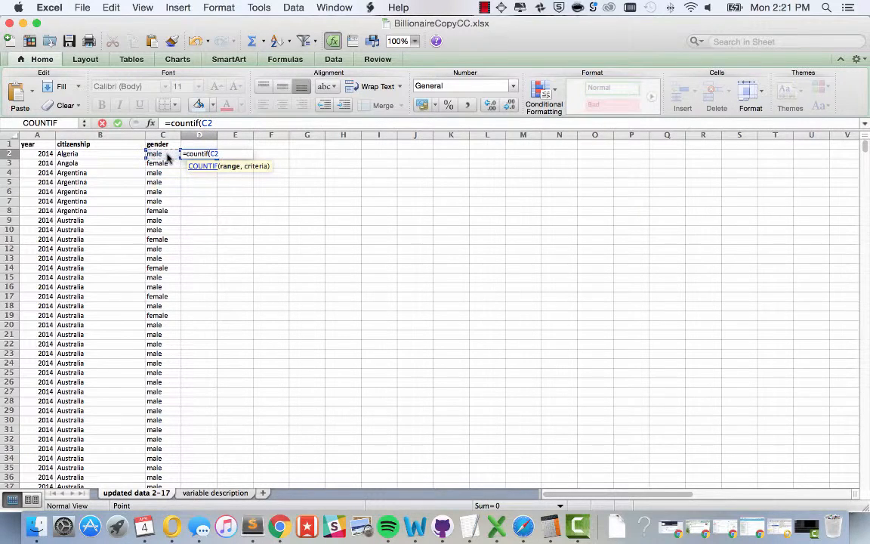
text(, ")
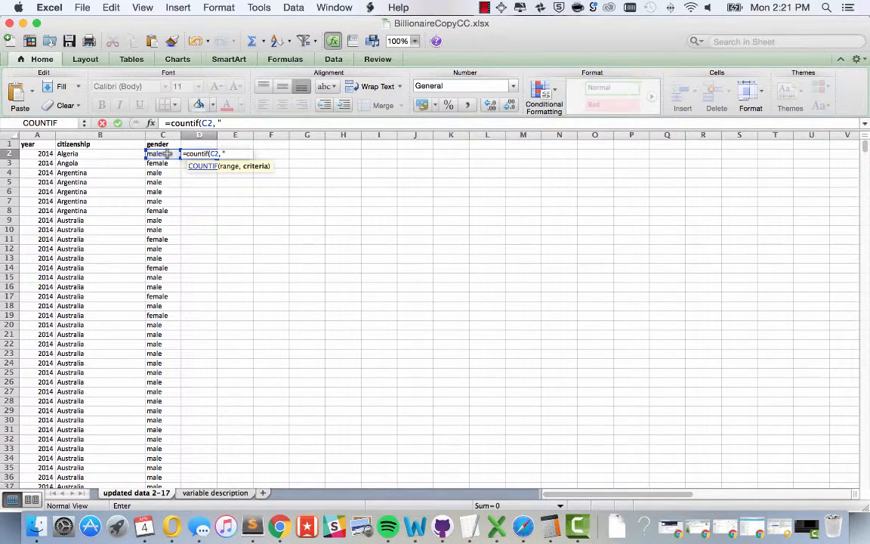
text(female"))
key(Return)
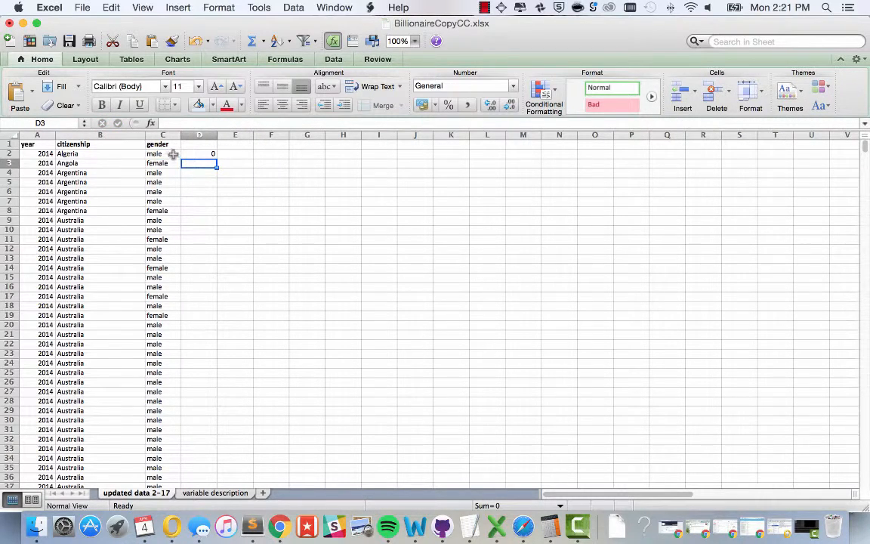
- Copy the COUNTIF formula from D2 into the whole of column D
click(190, 154)
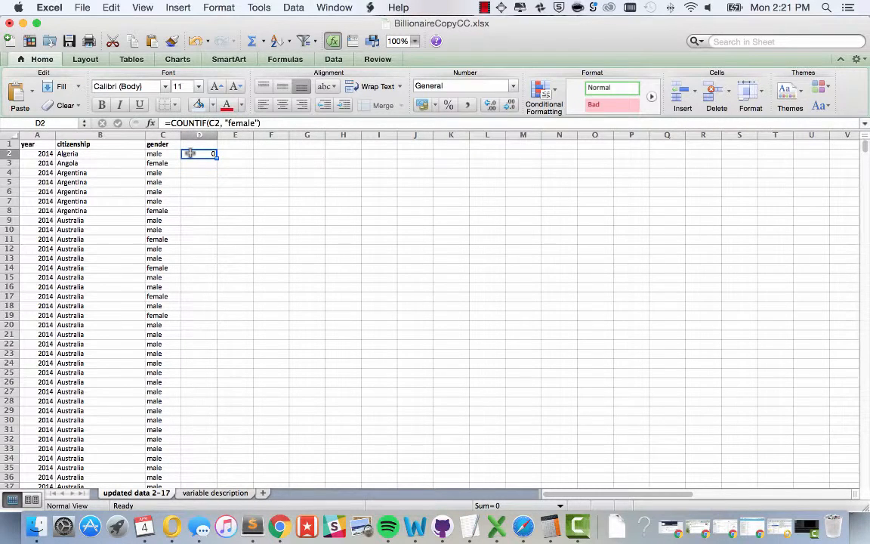
key(super+c)
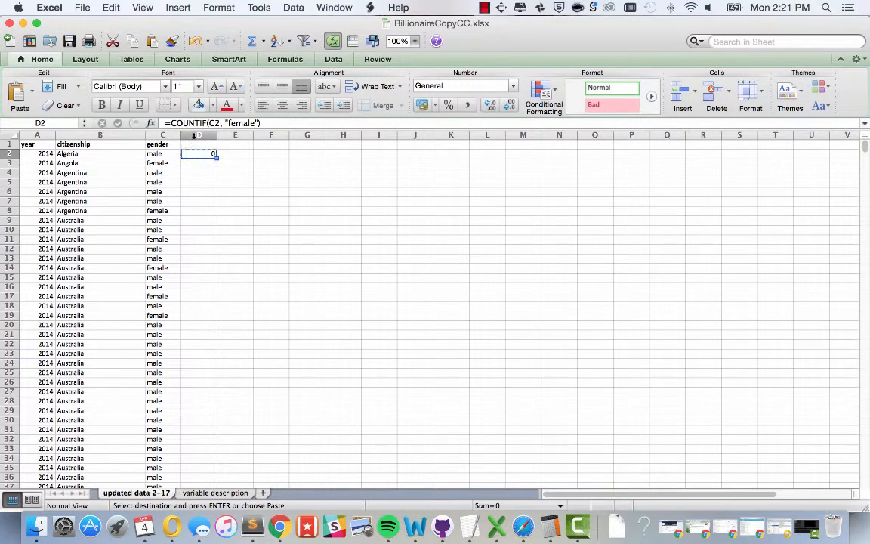
click(194, 136)
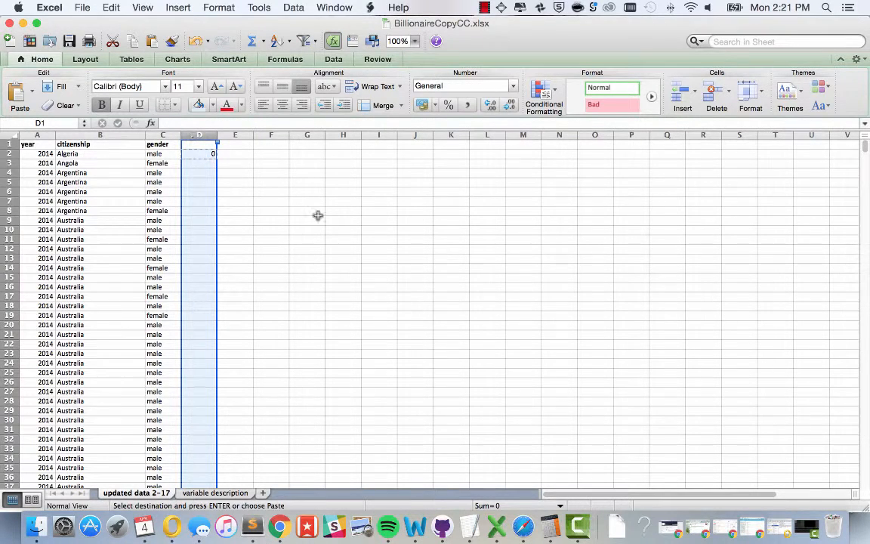
key(super+v)
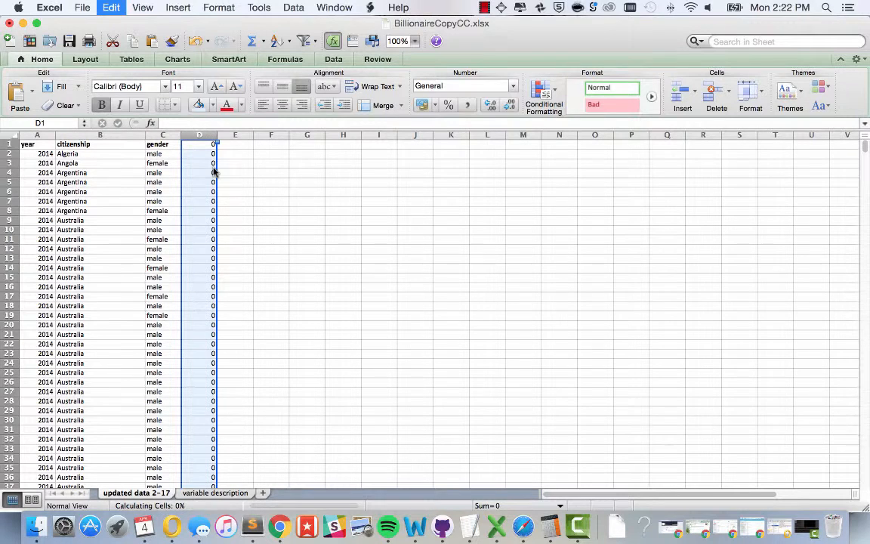
click(157, 164)
click(198, 163)
- Replace the content of cell D1 with the header "female" and make it bold
click(189, 144)
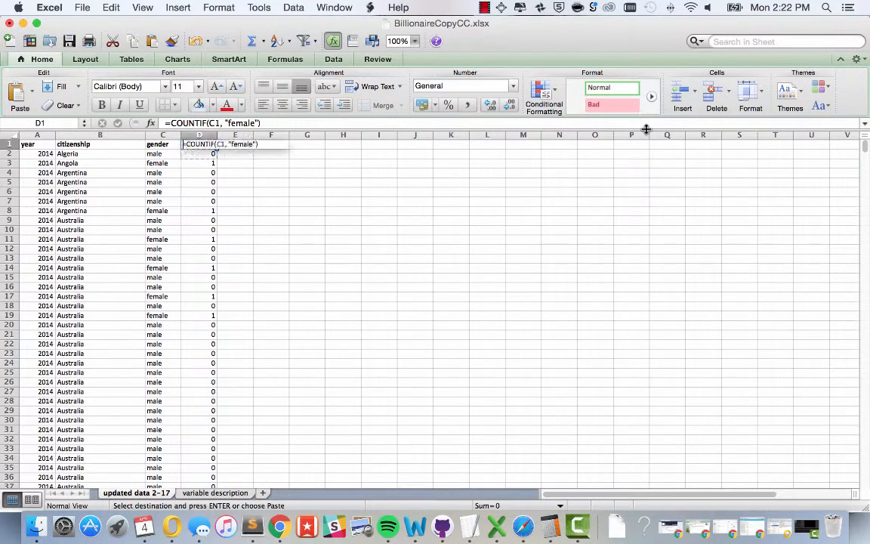
text(female)
key(Tab)
key(Left)
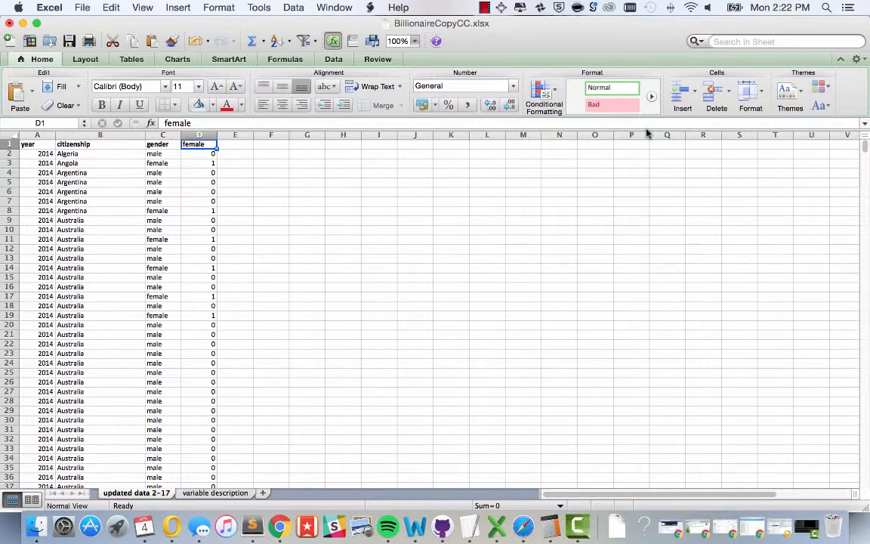
key(super+b)
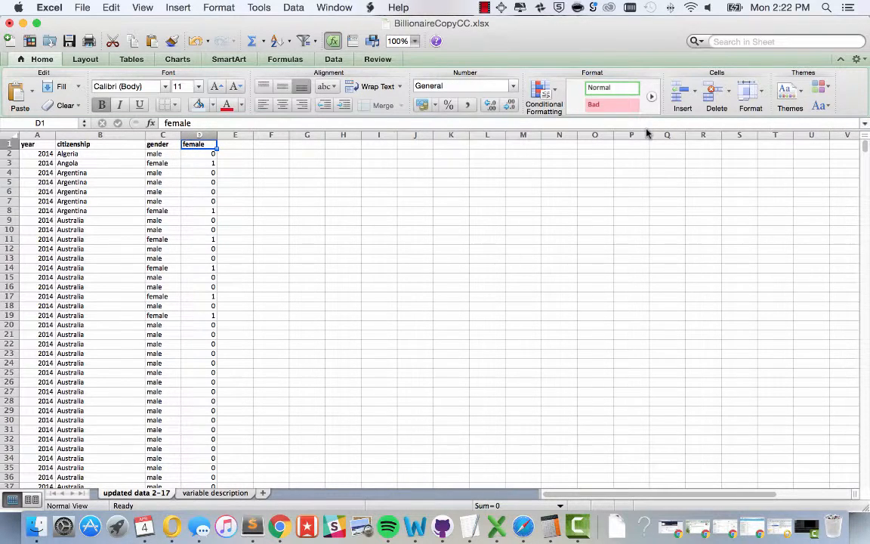
- Copy the formula from D2 into E2 and change its criterion to "male"
click(229, 155)
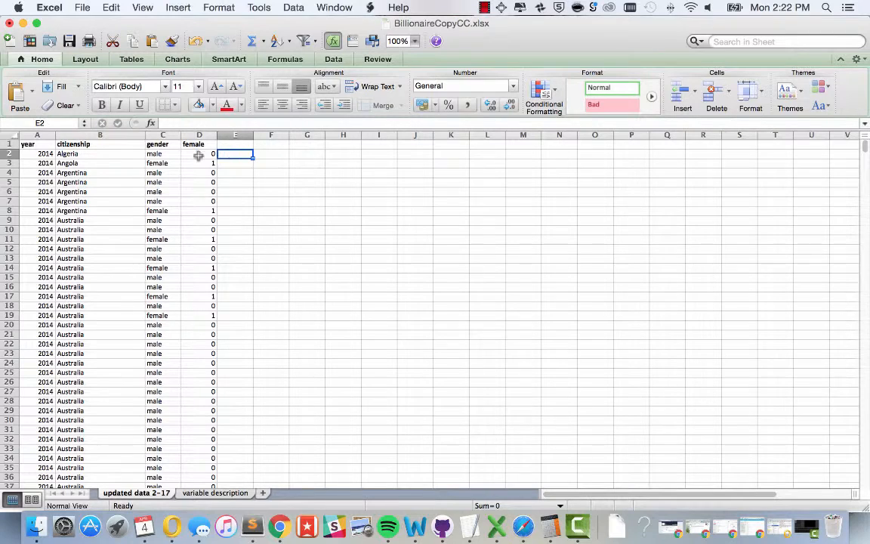
click(198, 154)
key(super+c)
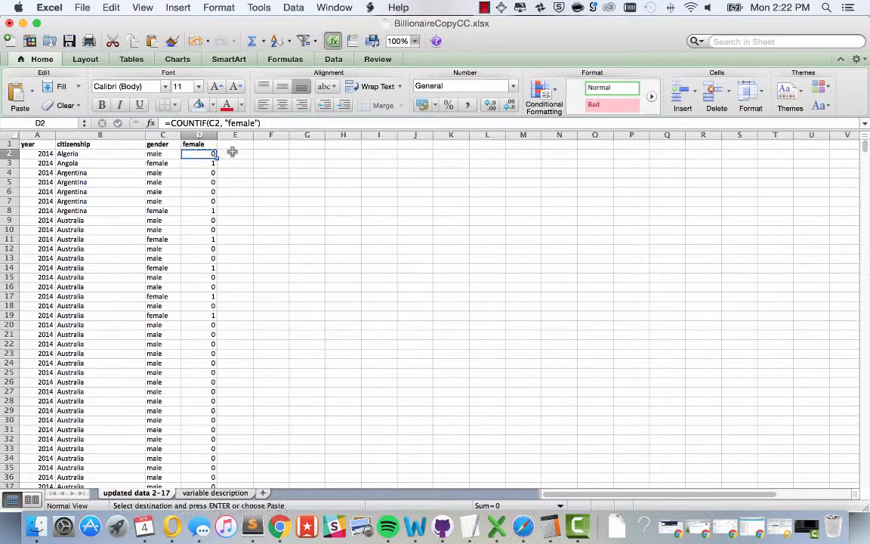
click(235, 154)
key(super+v)
click(233, 122)
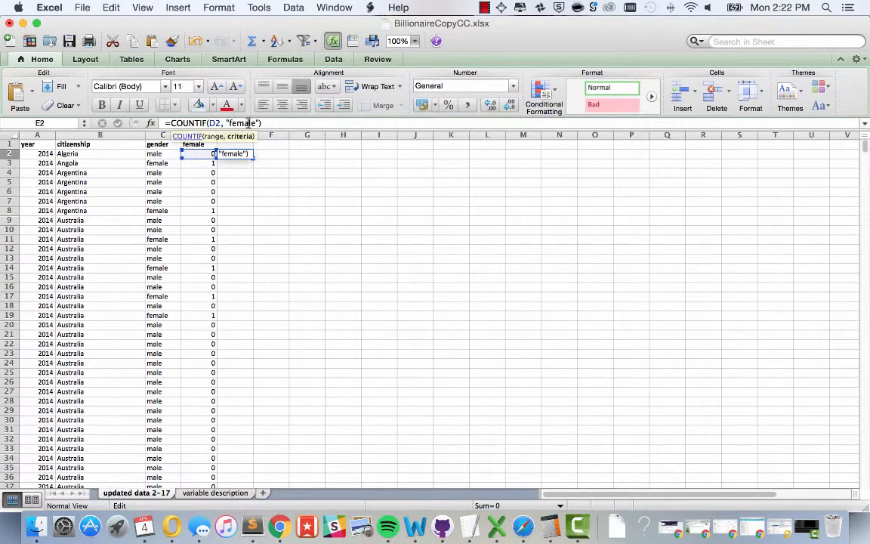
key(BackSpace)
key(BackSpace)
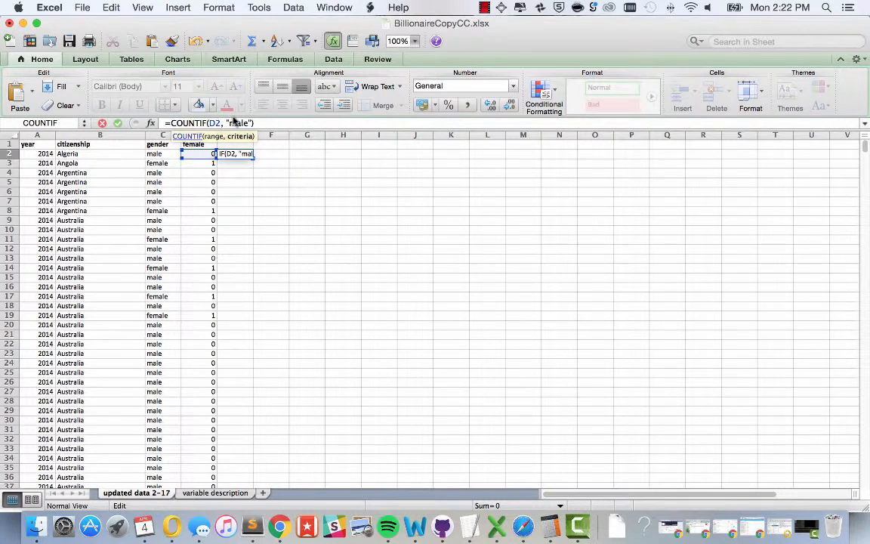
key(Return)
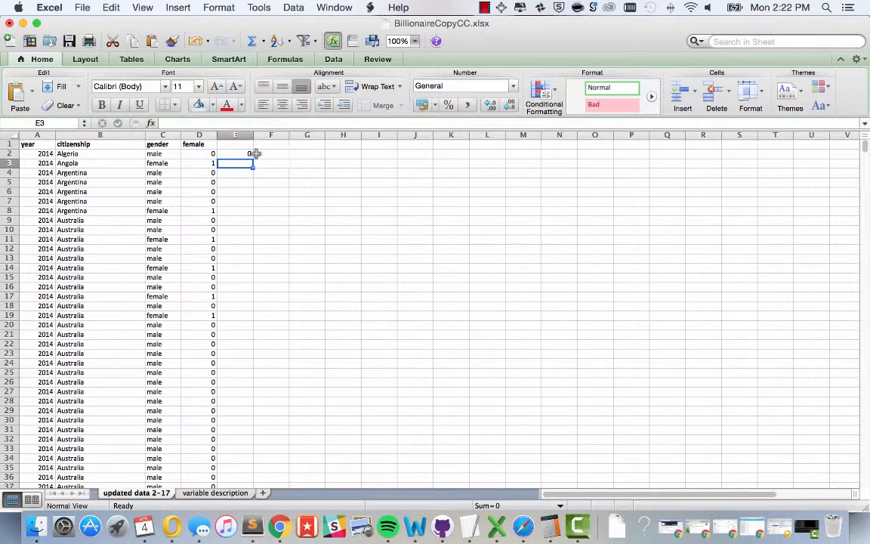
- Change the range in the E2 formula to C2 so that it reads =COUNTIF(C2, "male")
click(235, 154)
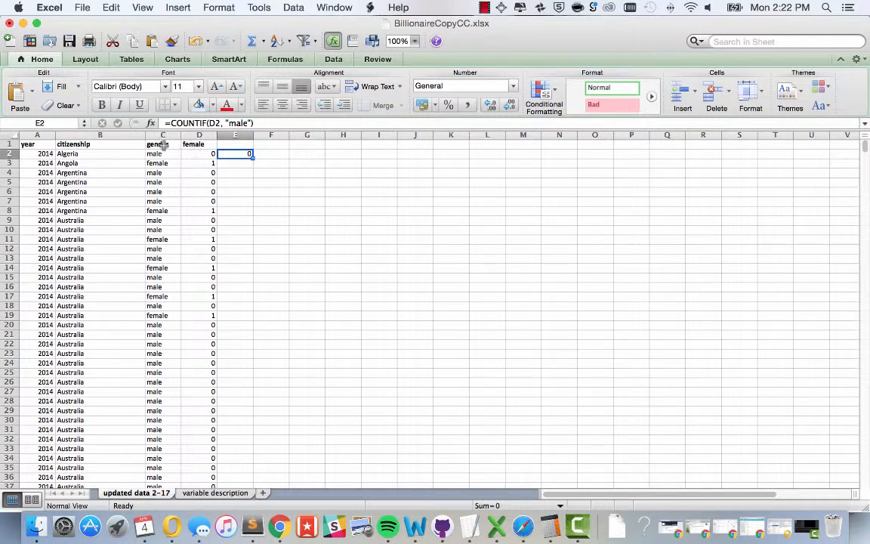
click(217, 123)
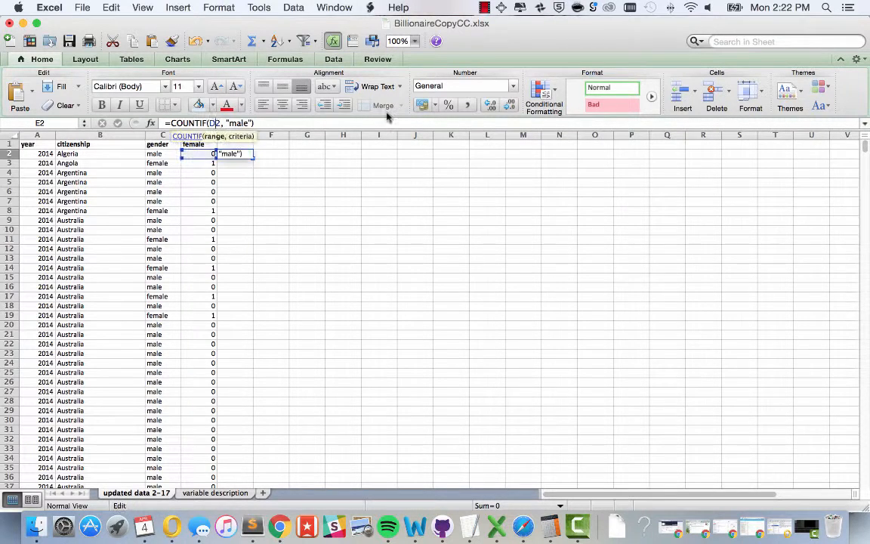
key(BackSpace)
text(c)
key(Return)
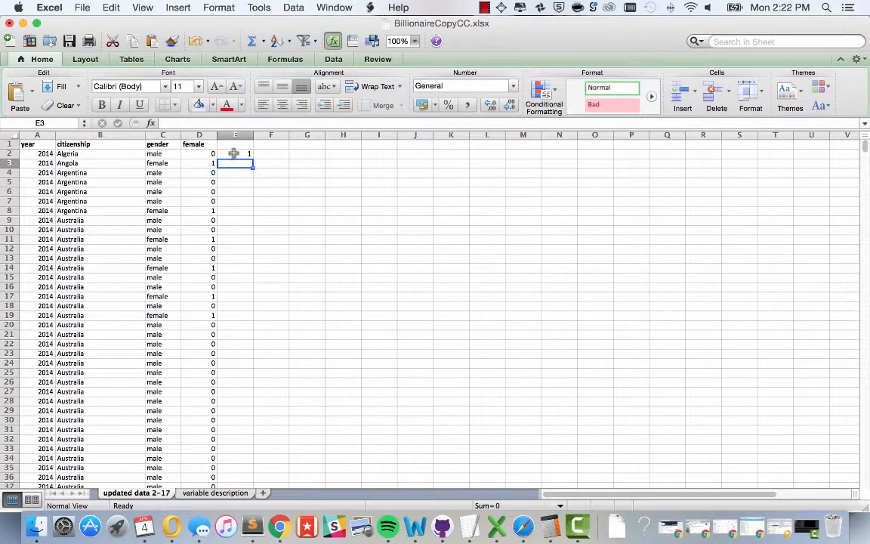
- Copy the COUNTIF formula from E2 into the whole of column E
click(233, 154)
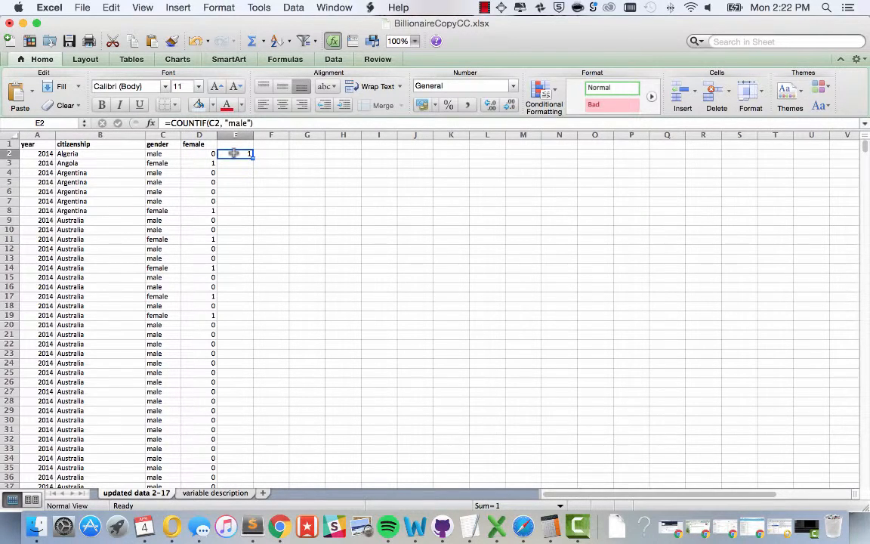
key(super+c)
click(229, 135)
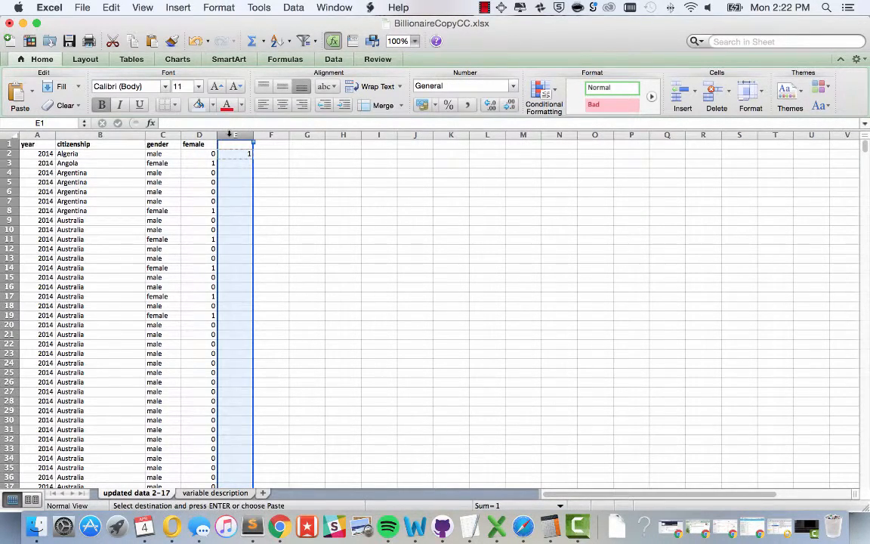
key(super+v)
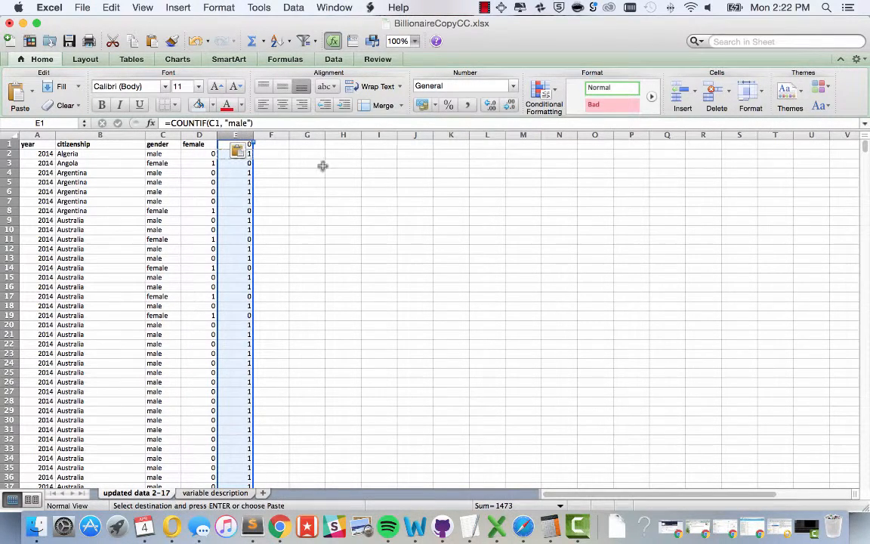
click(159, 153)
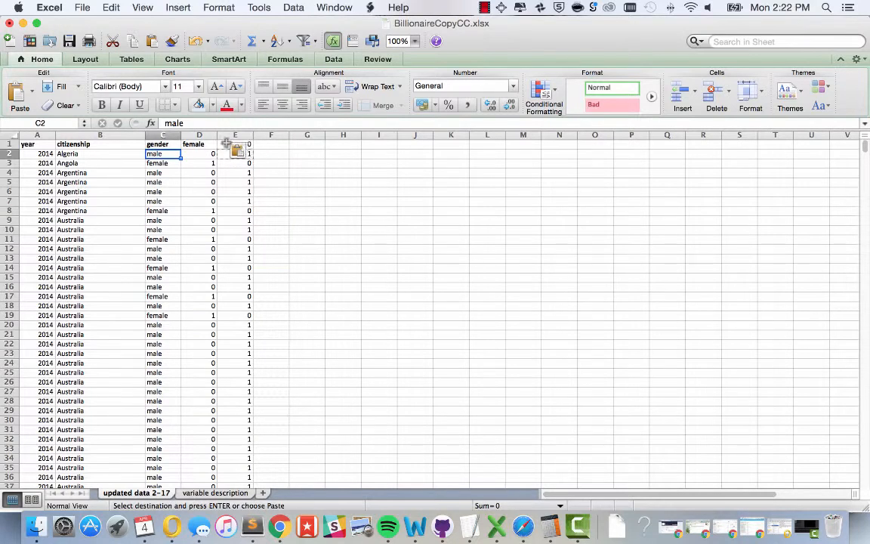
- Replace the content of cell E1 with the header "male" and make it bold
click(223, 143)
text(m)
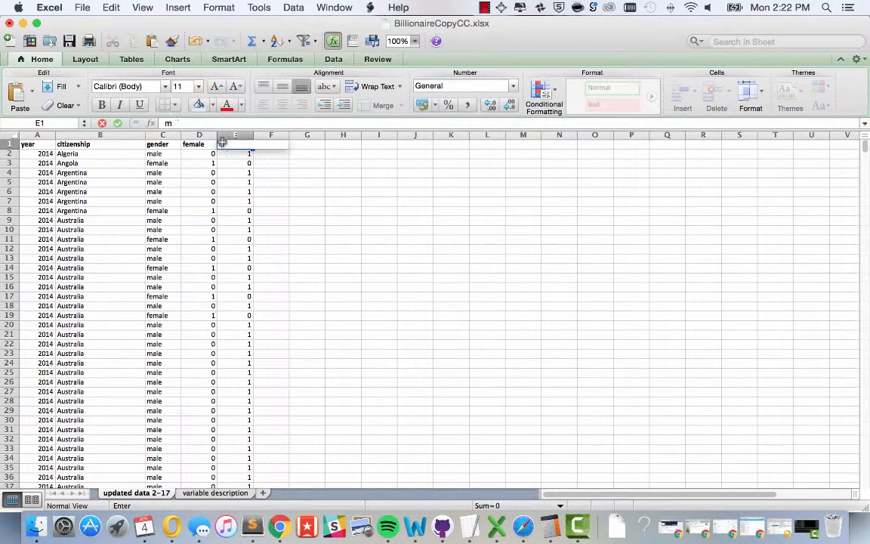
text(alale)
key(Return)
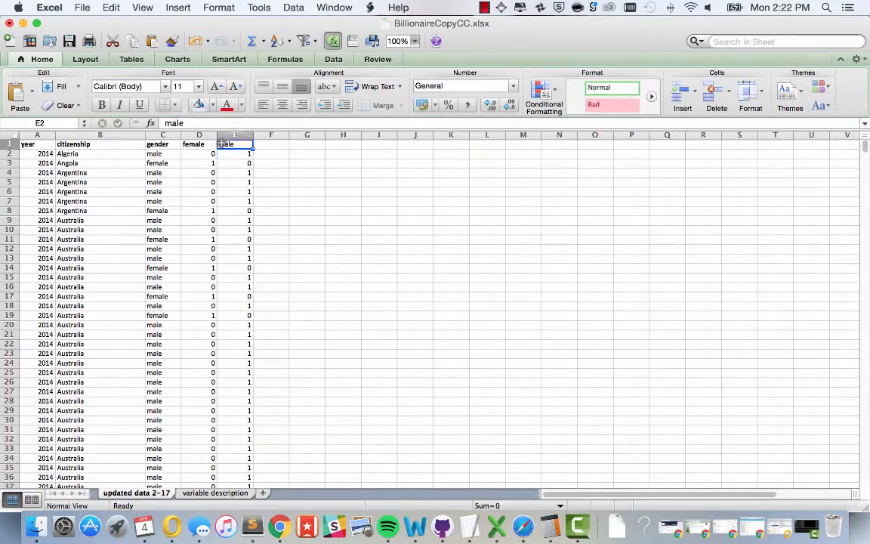
key(super+b)
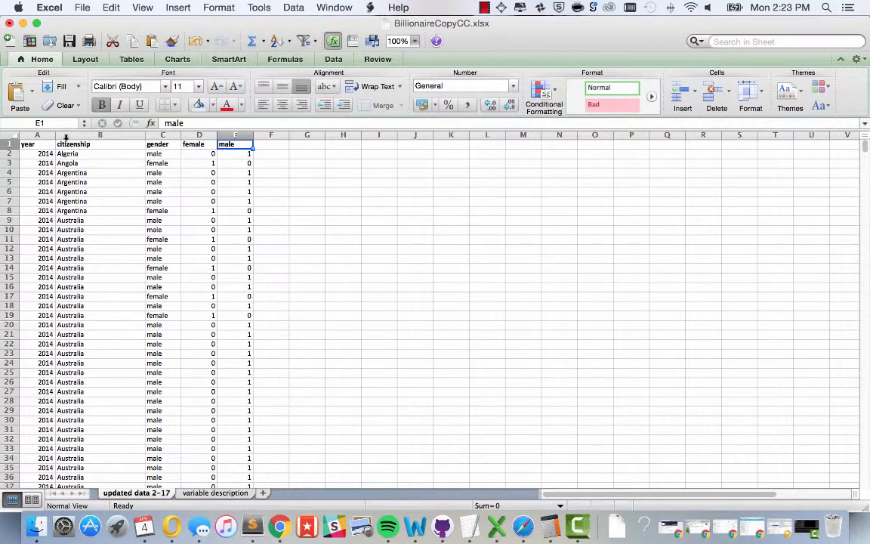
- Create a PivotTable on a new worksheet from columns A to E of the "updated data 2-17" sheet
key(super+a)
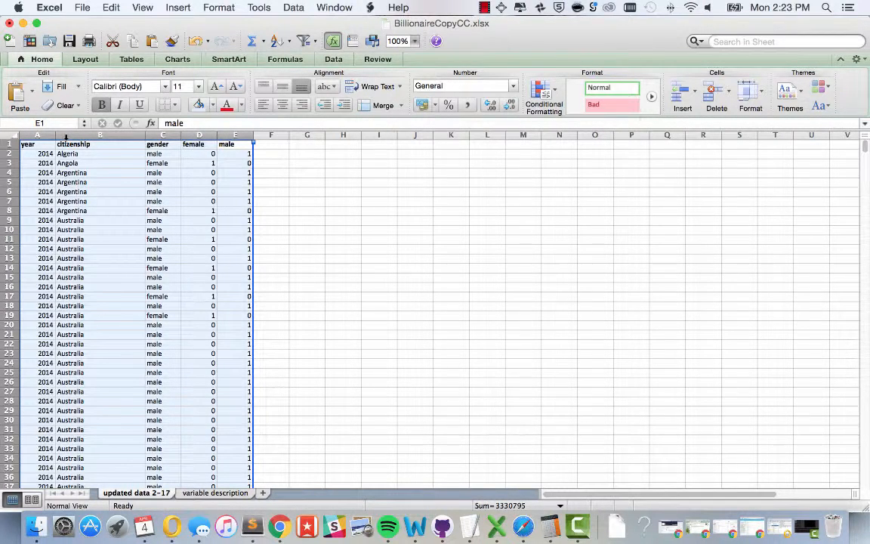
click(293, 7)
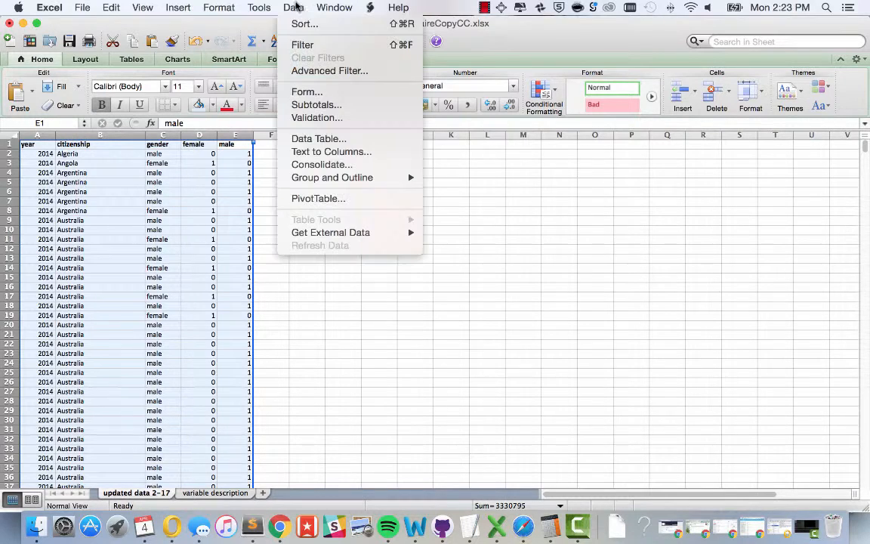
click(333, 197)
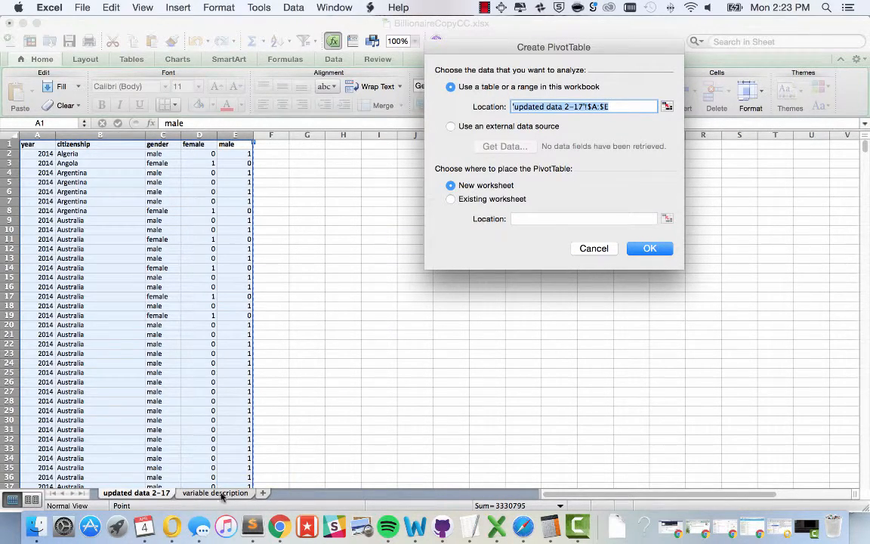
click(637, 252)
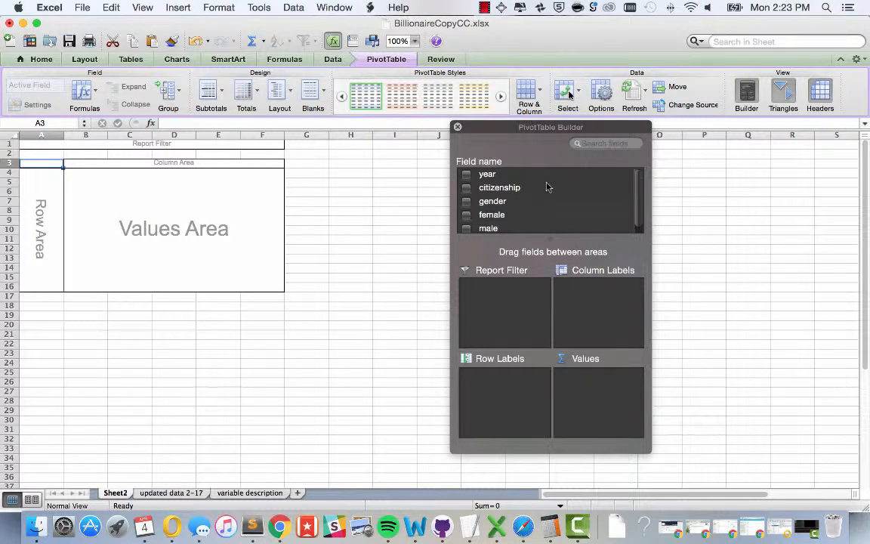
- Set up the PivotTable with citizenship as row labels and the sums of female and male as values
click(467, 189)
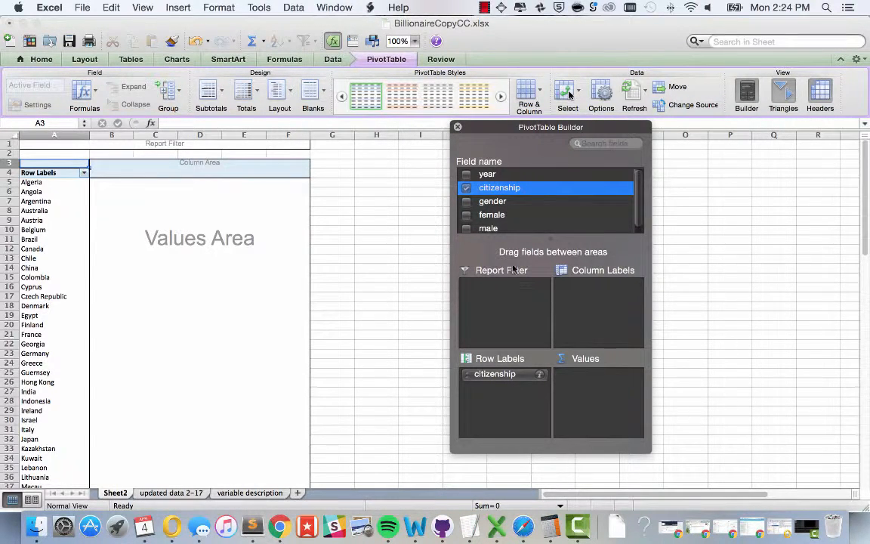
click(498, 219)
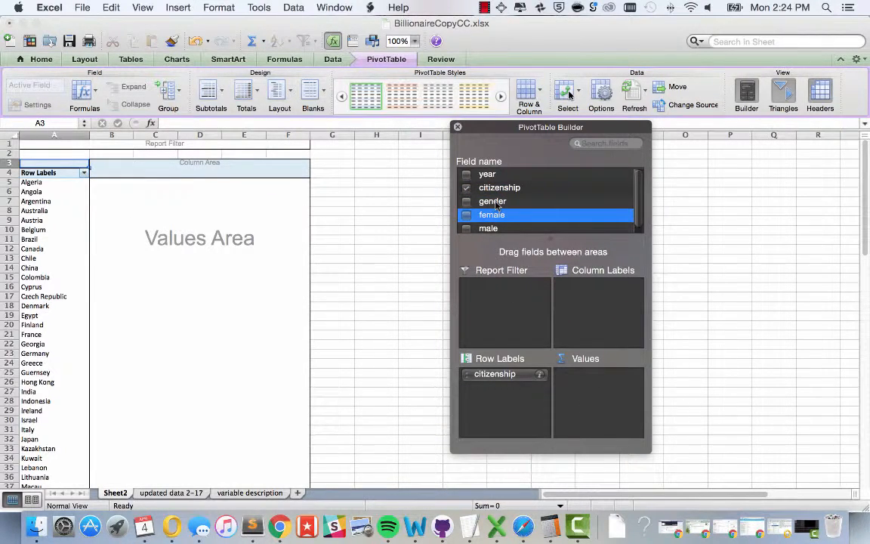
drag(492, 216, 574, 351)
drag(488, 229, 593, 393)
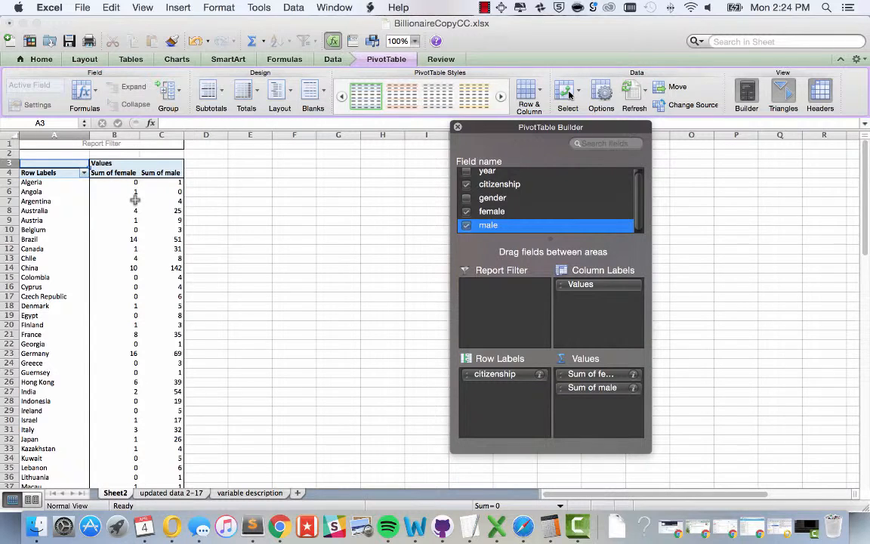
- Enter the formula =B5/(C5+B5) in cell D5 to calculate Algeria's share of female billionaires
click(195, 184)
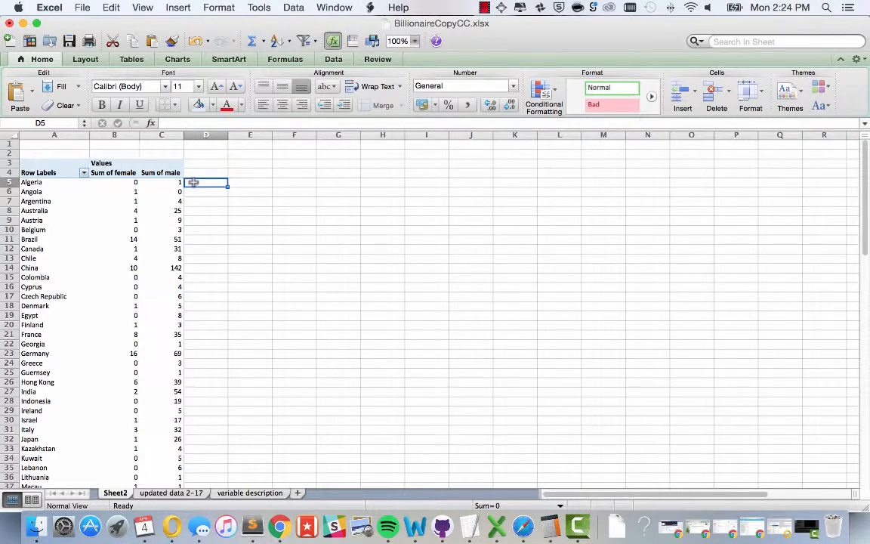
text(=)
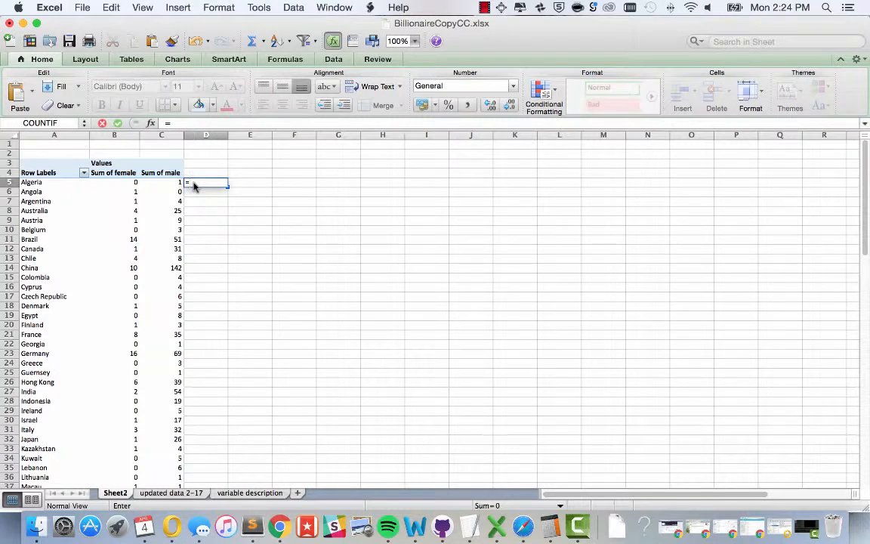
click(170, 182)
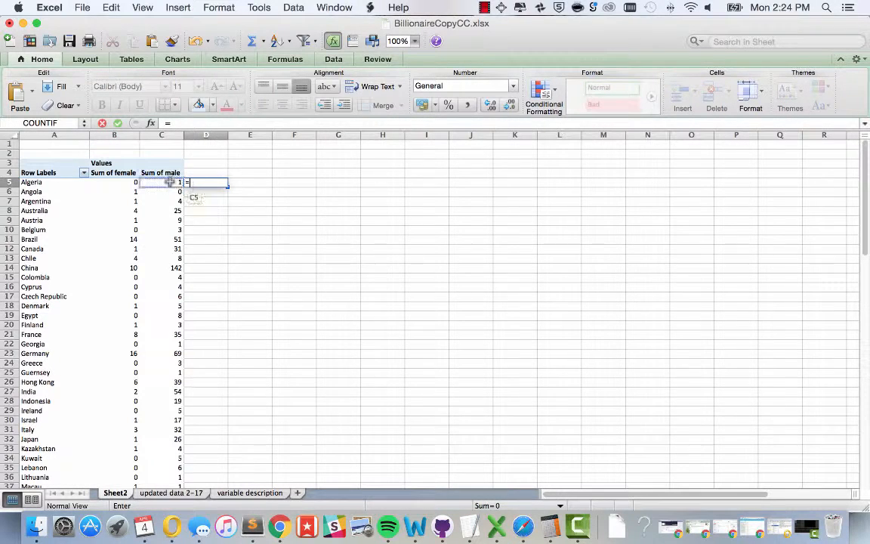
click(136, 185)
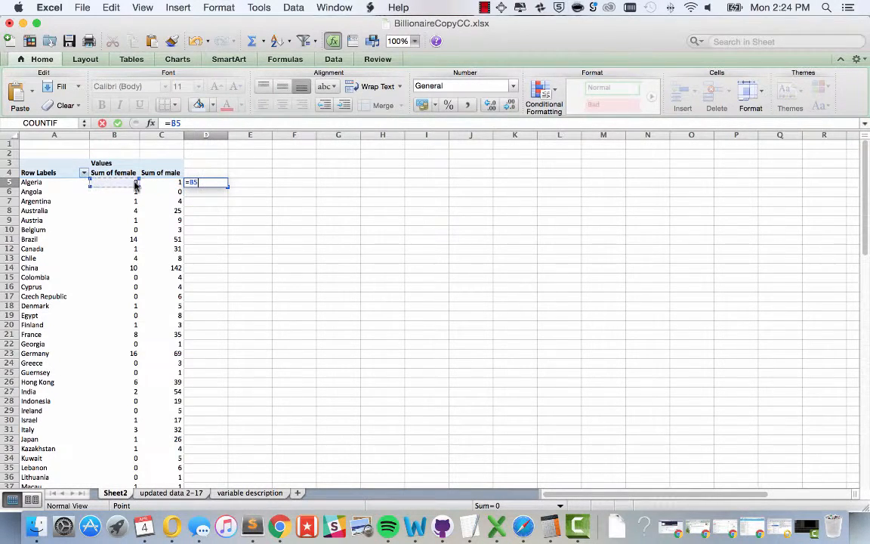
text(/()
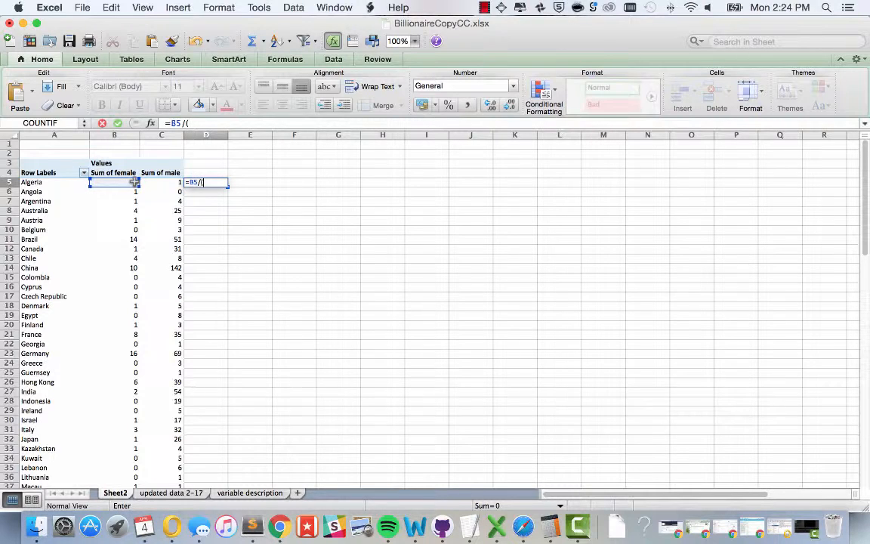
click(167, 183)
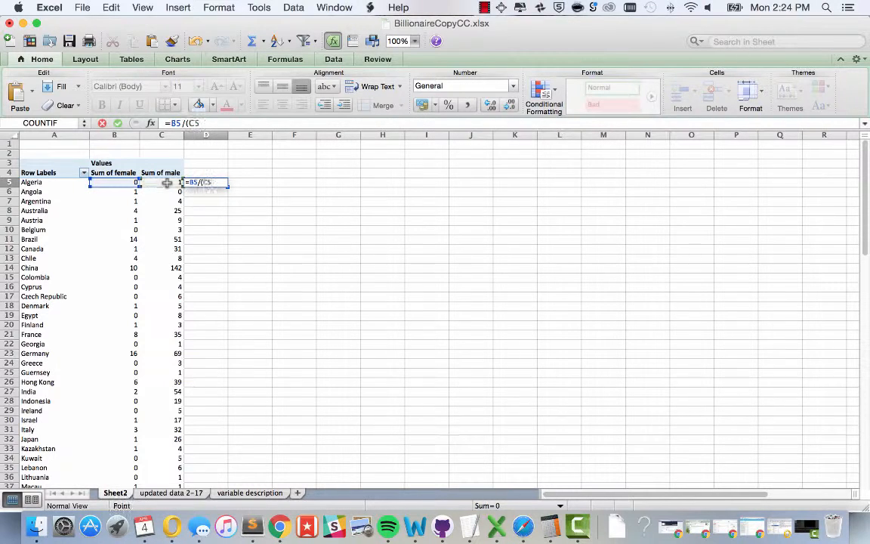
text(+)
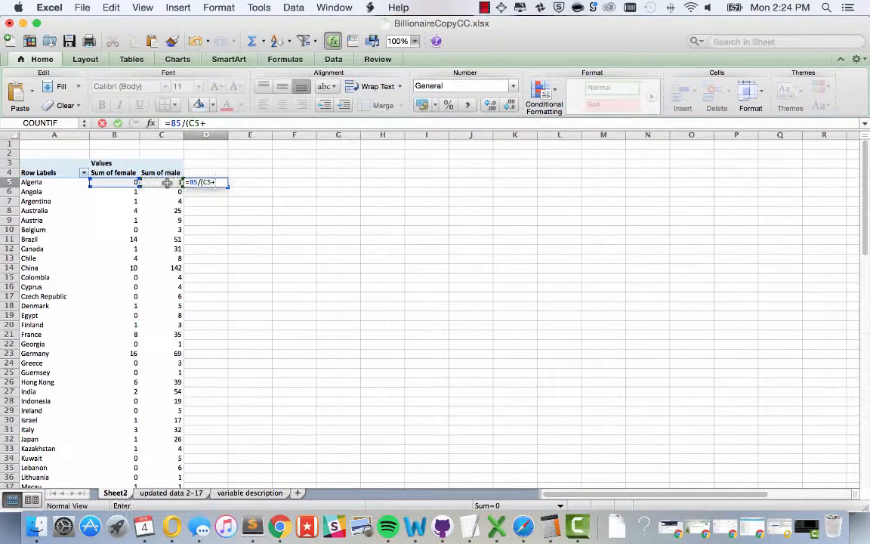
click(127, 183)
text())
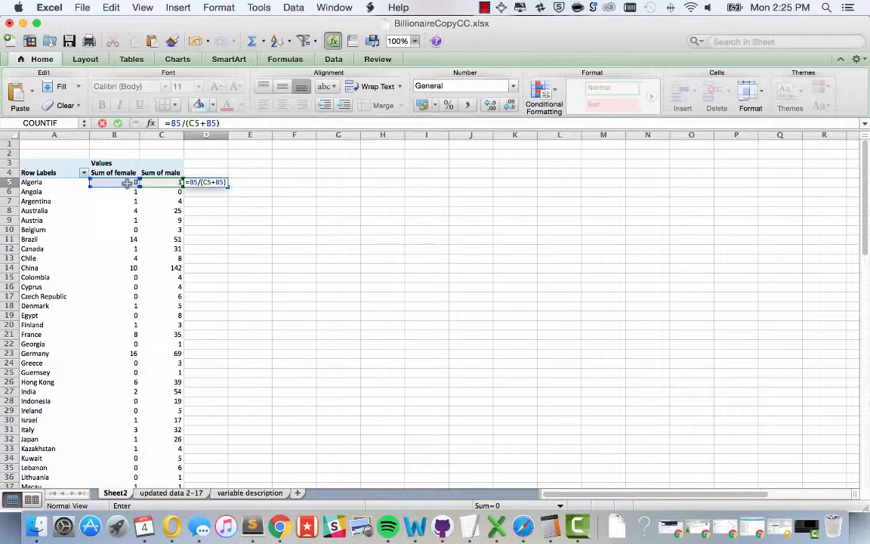
key(Left)
key(Left)
key(Right)
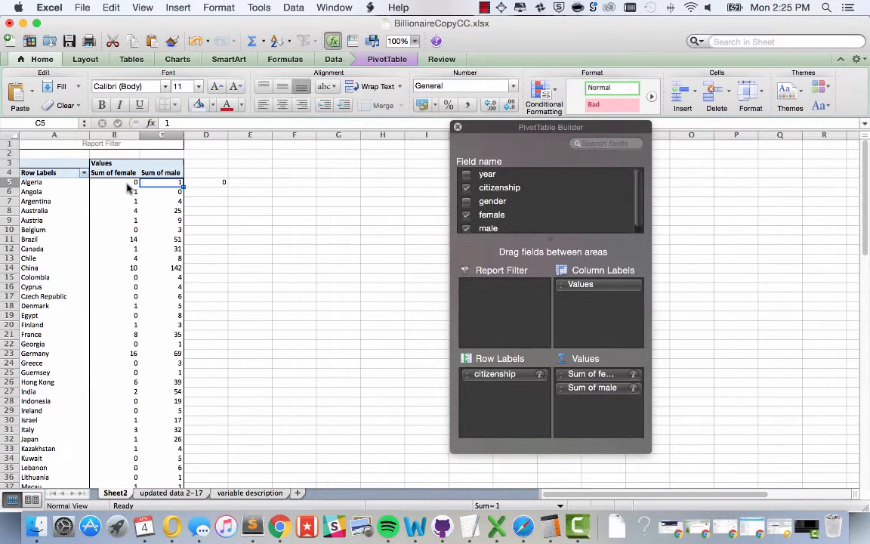
- Extend the D5 formula with outer parentheses and a multiplication by 100 so that it reads =(B5/(C5+B5))*100
key(Right)
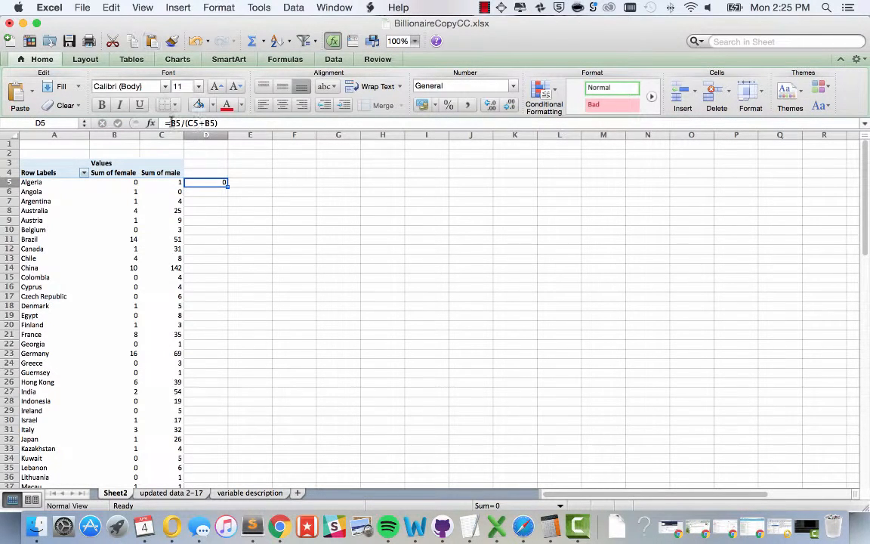
click(183, 122)
text(()
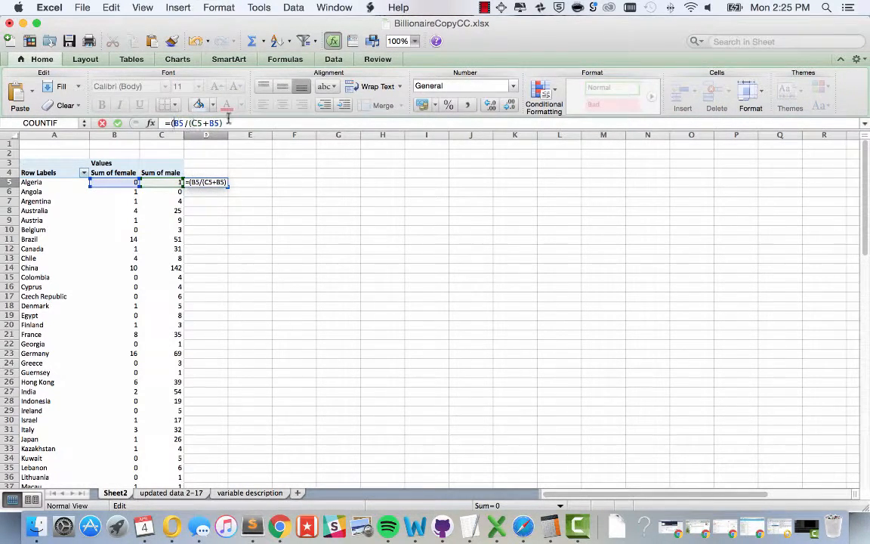
text()*100)
key(Return)
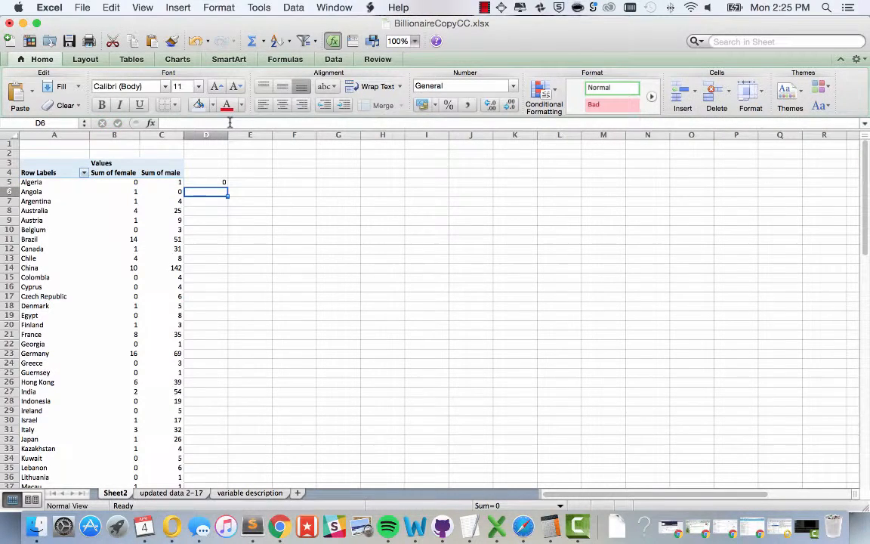
- Copy the D5 formula with the *100 factor down column D for the remaining countries, starting at D6
click(204, 182)
key(super+c)
scroll(218, 203, down, 2)
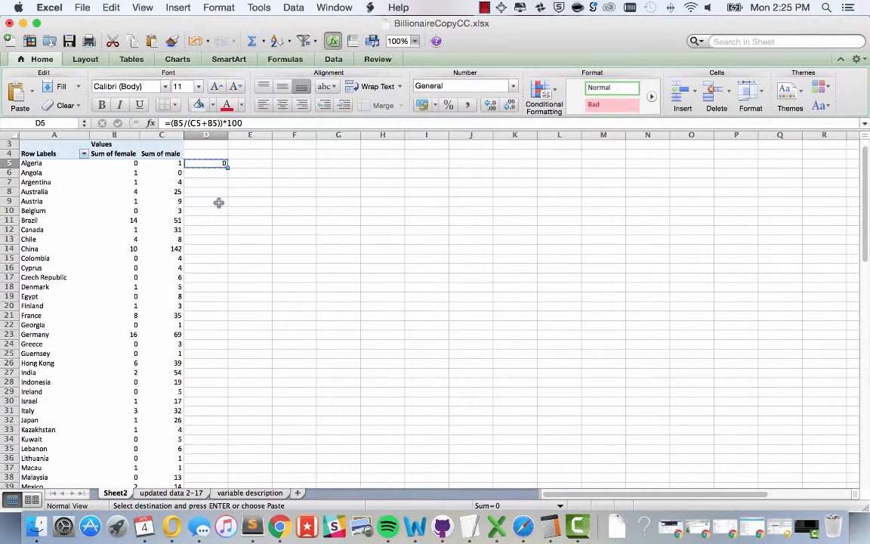
drag(211, 173, 214, 432)
key(super+v)
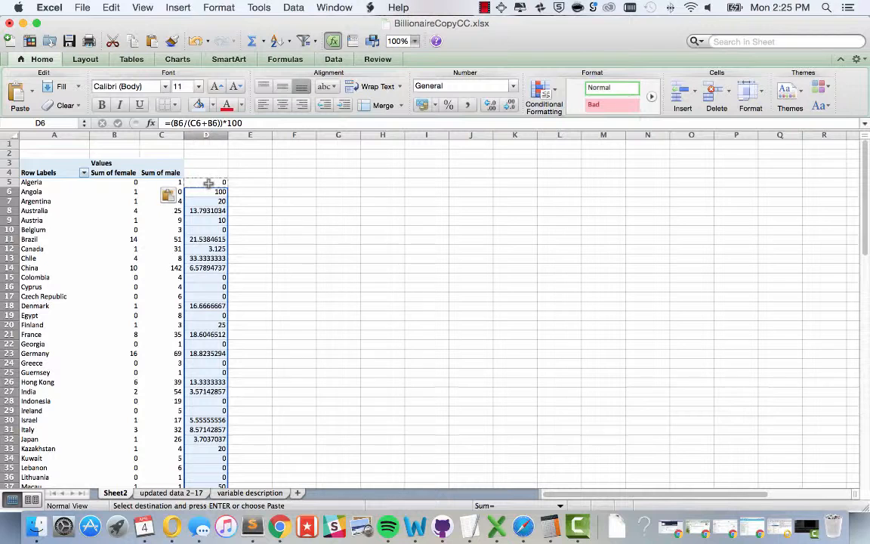
click(5, 182)
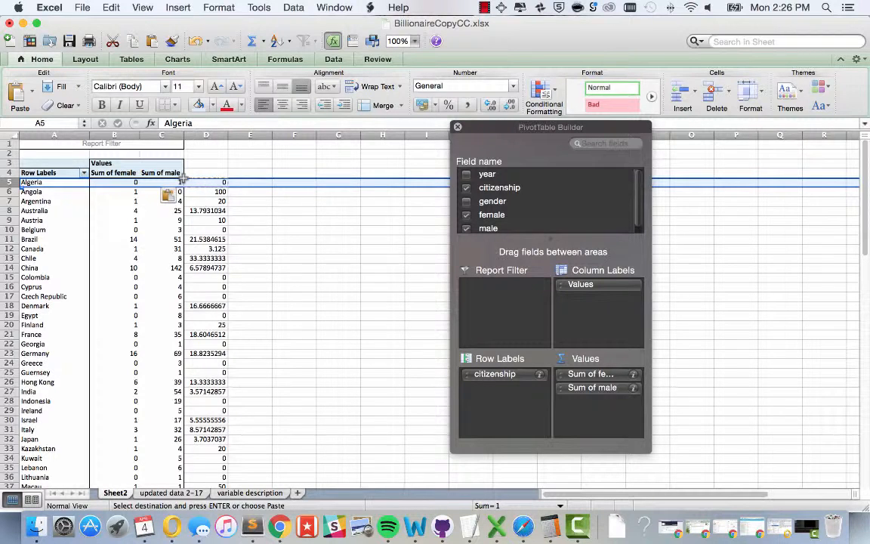
- Format the whole of column D as Percentage with 2 decimal places
click(197, 135)
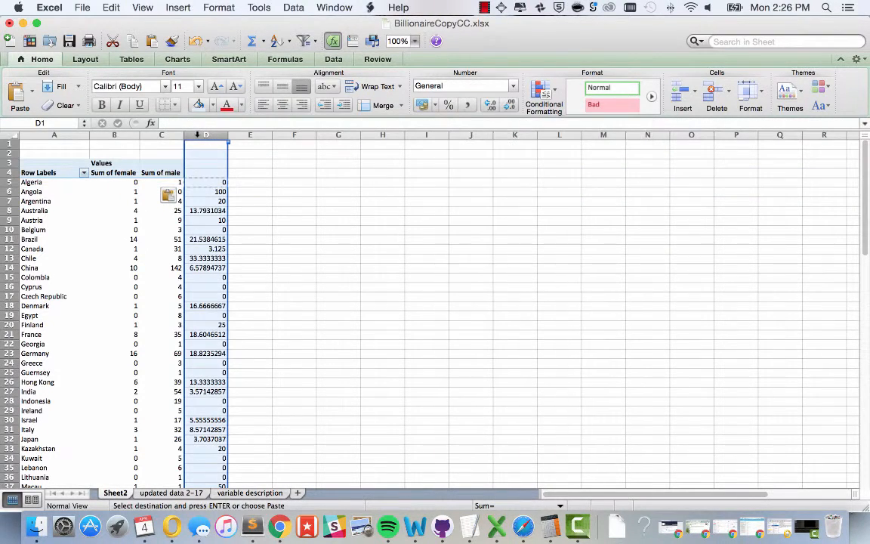
click(217, 8)
click(225, 23)
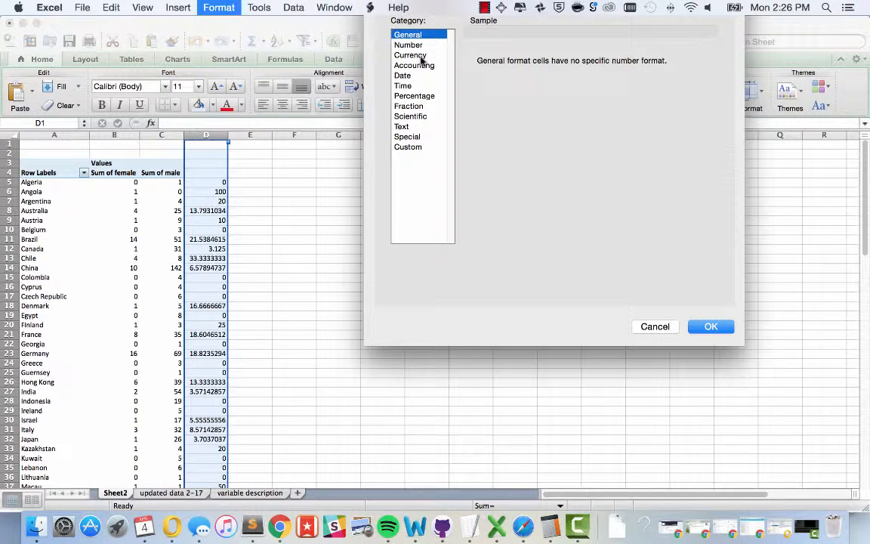
click(423, 97)
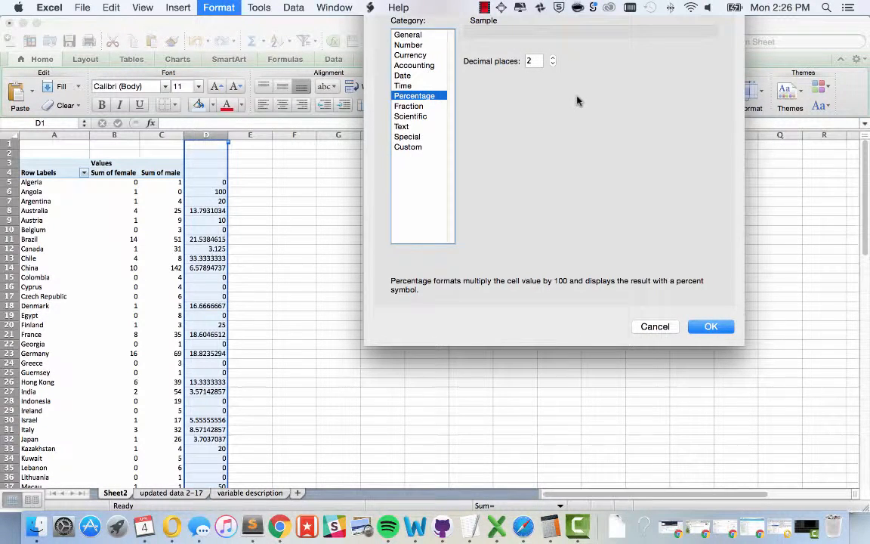
click(718, 329)
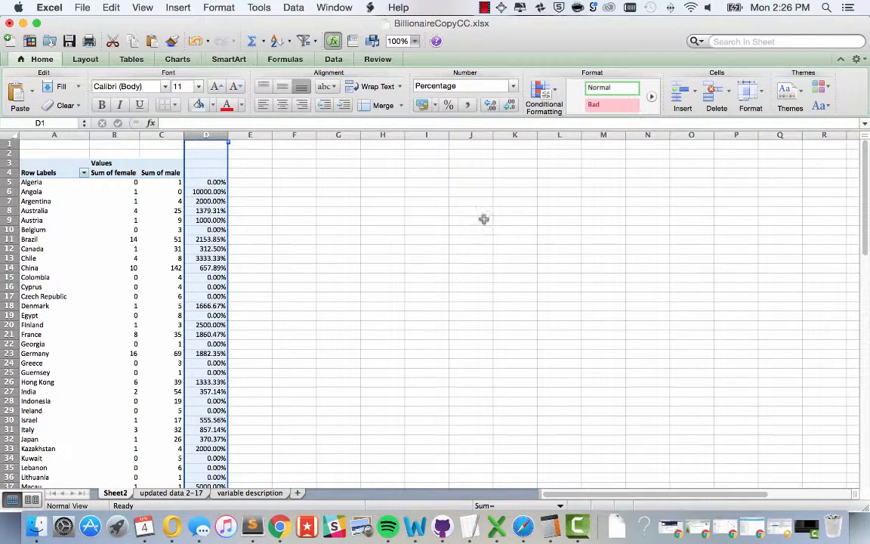
- Remove the *100 factor from the D5 formula so that it reads =(B5/(C5+B5))
click(211, 182)
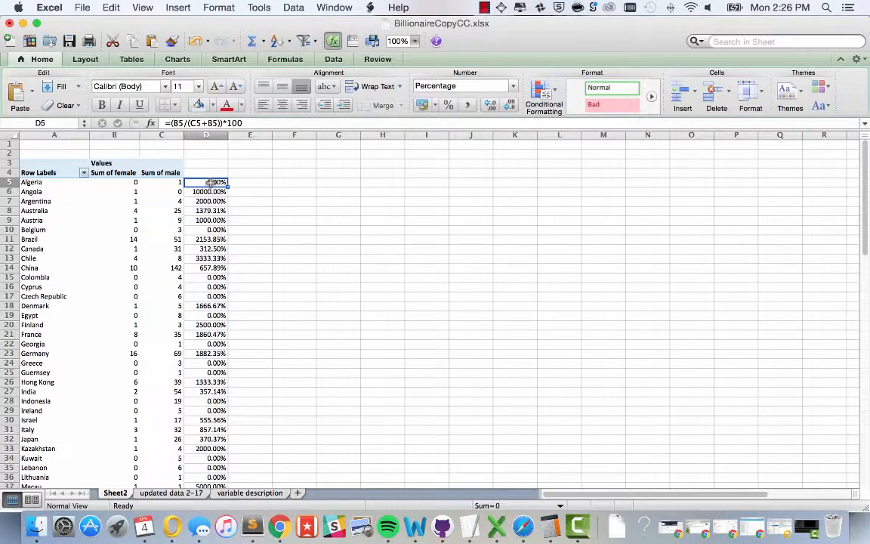
click(279, 123)
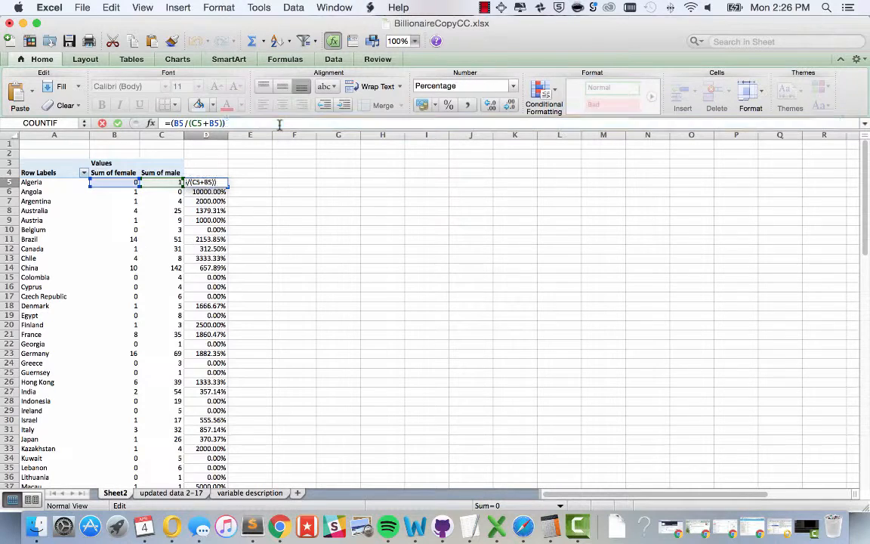
key(Return)
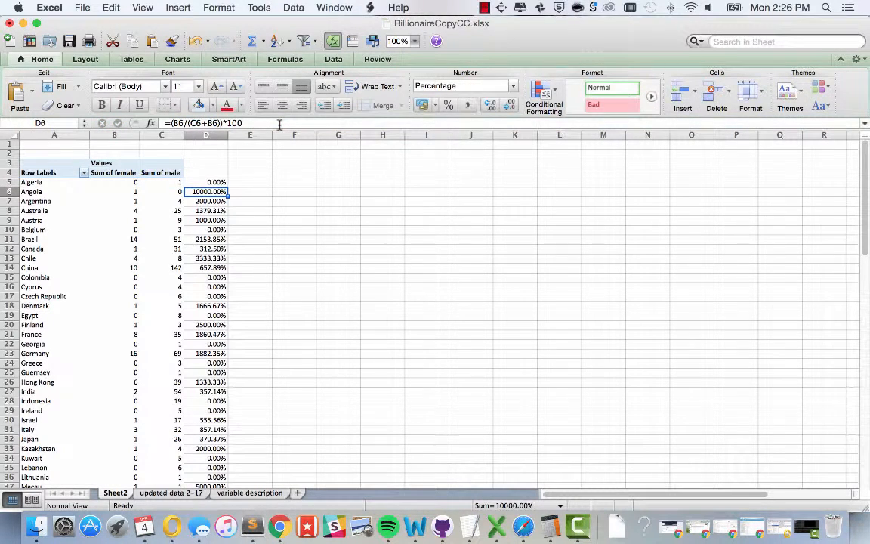
- Copy the corrected D5 formula over the other countries' cells in column D, starting at D6
click(206, 182)
key(super+c)
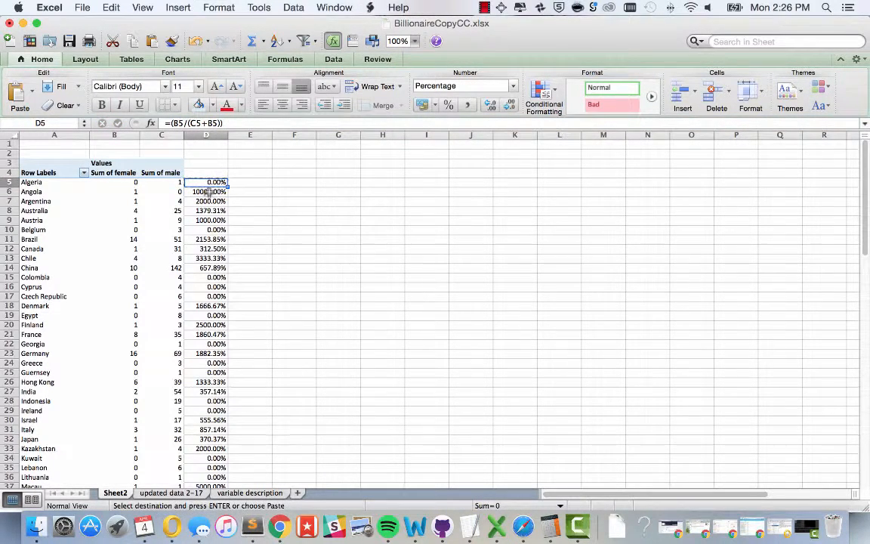
drag(207, 192, 214, 448)
key(super+v)
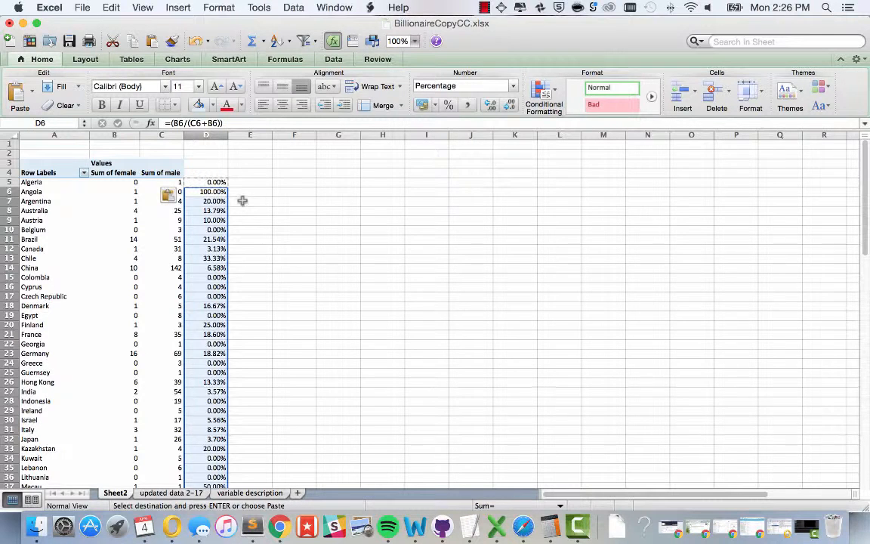
- Select the Angola row and the China row in turn to examine their female and male counts and percentages
click(214, 191)
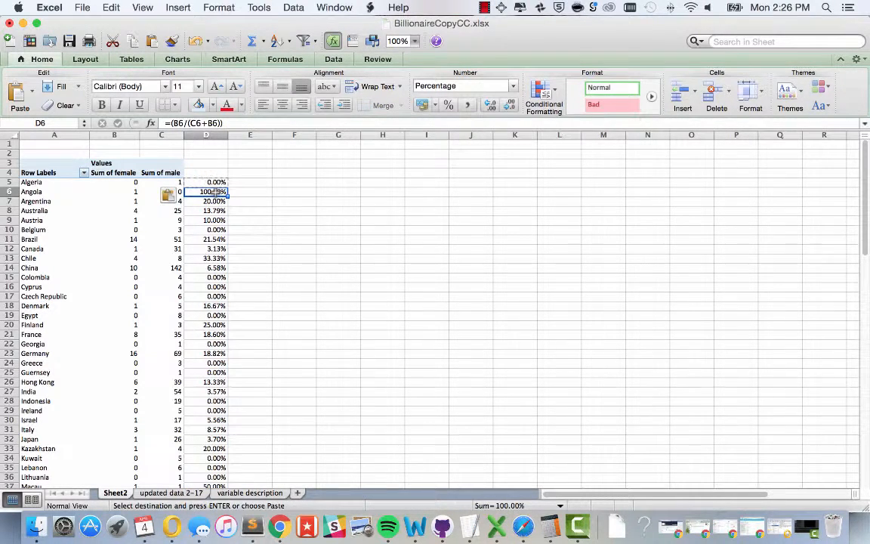
click(47, 191)
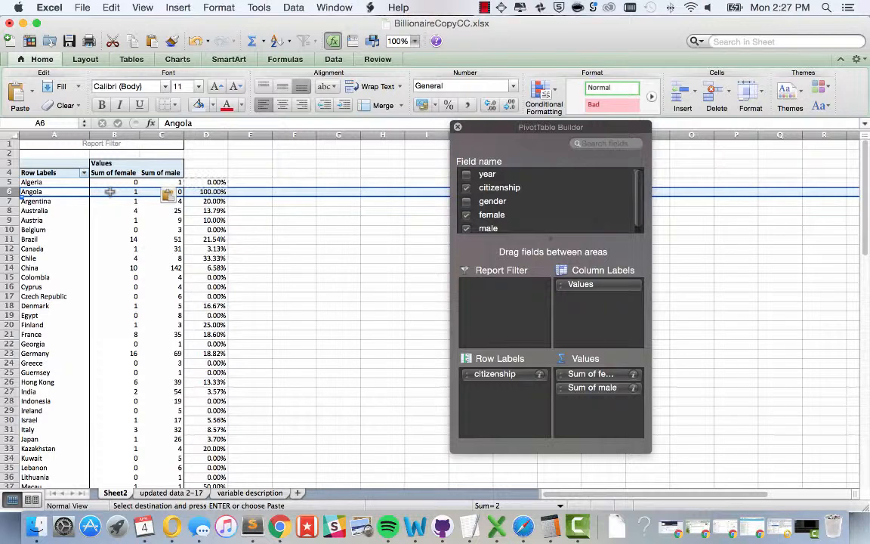
click(9, 268)
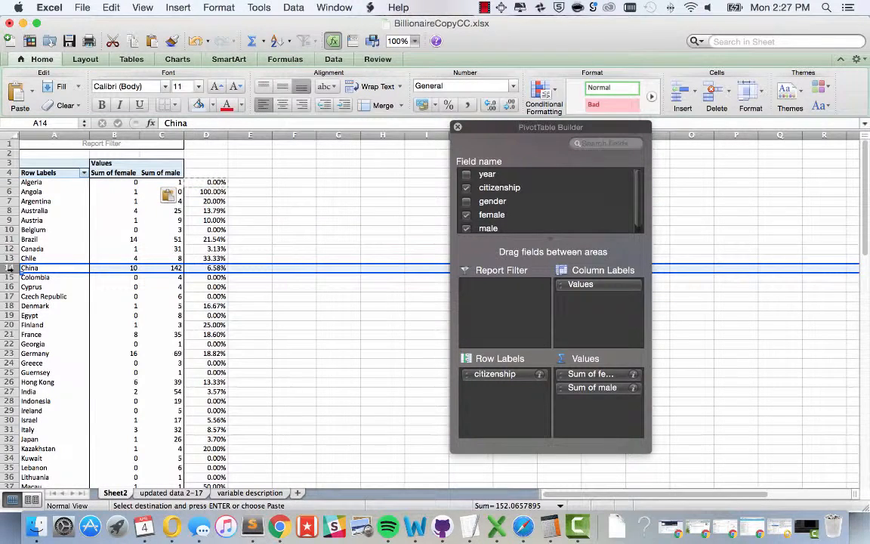